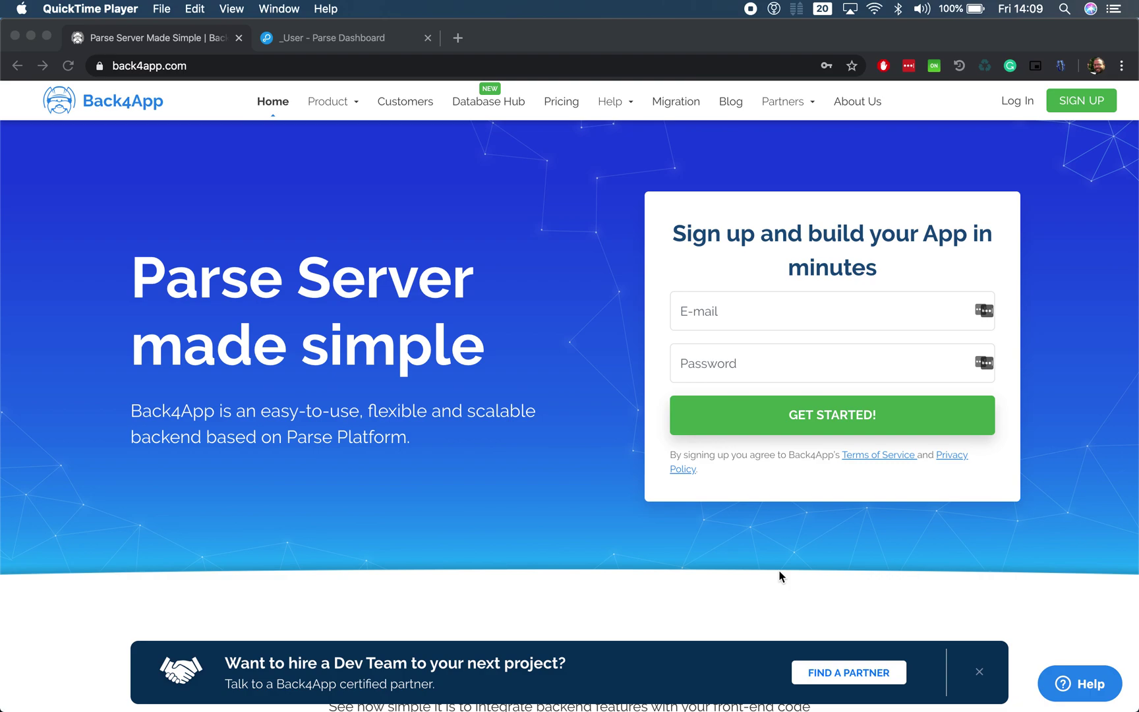
Step: From the Chrome dashboard, create a new custom class named Employee in the MyBaaS database
click(236, 43)
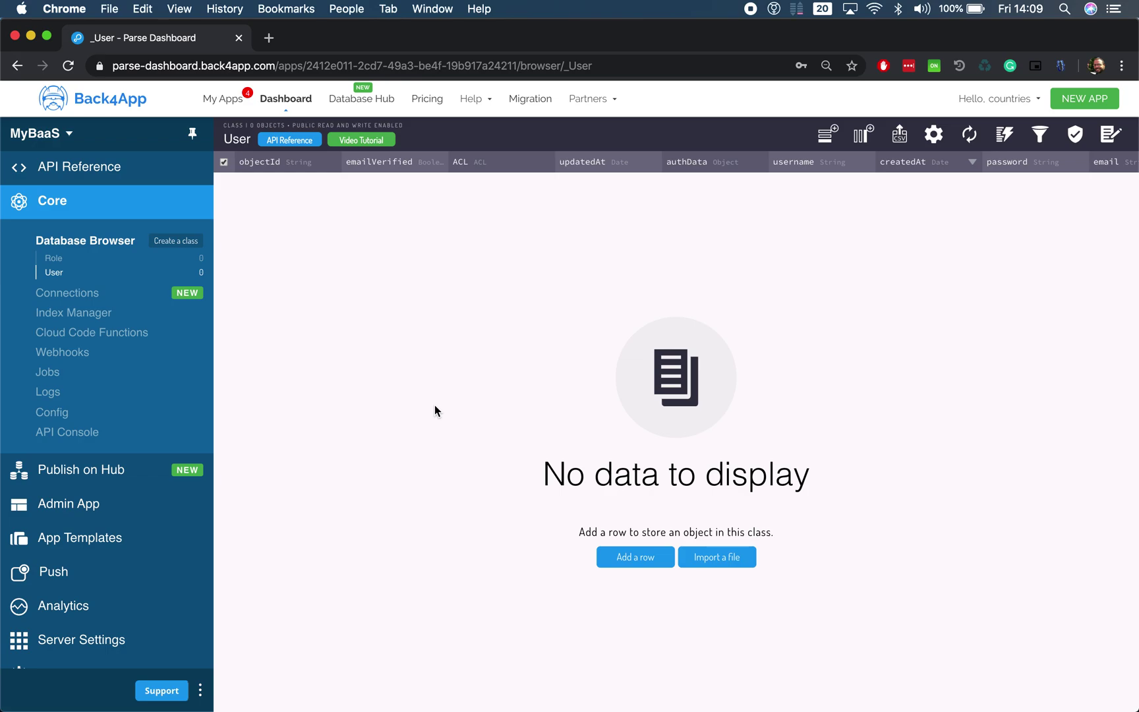
click(178, 242)
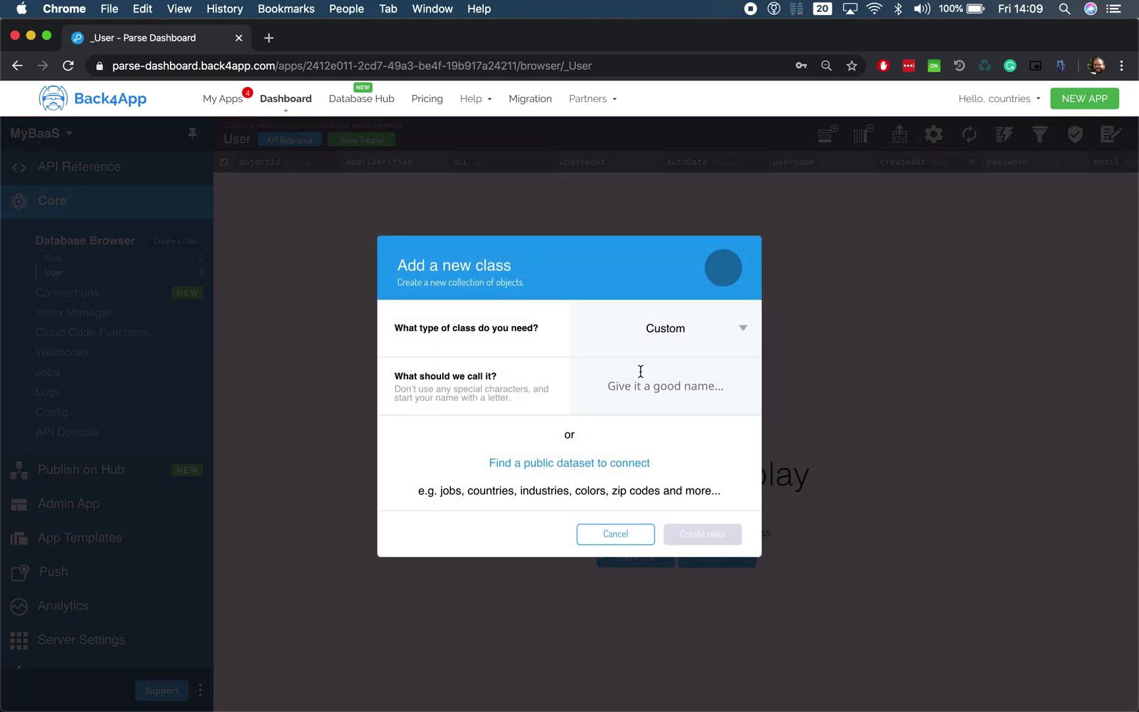
click(649, 399)
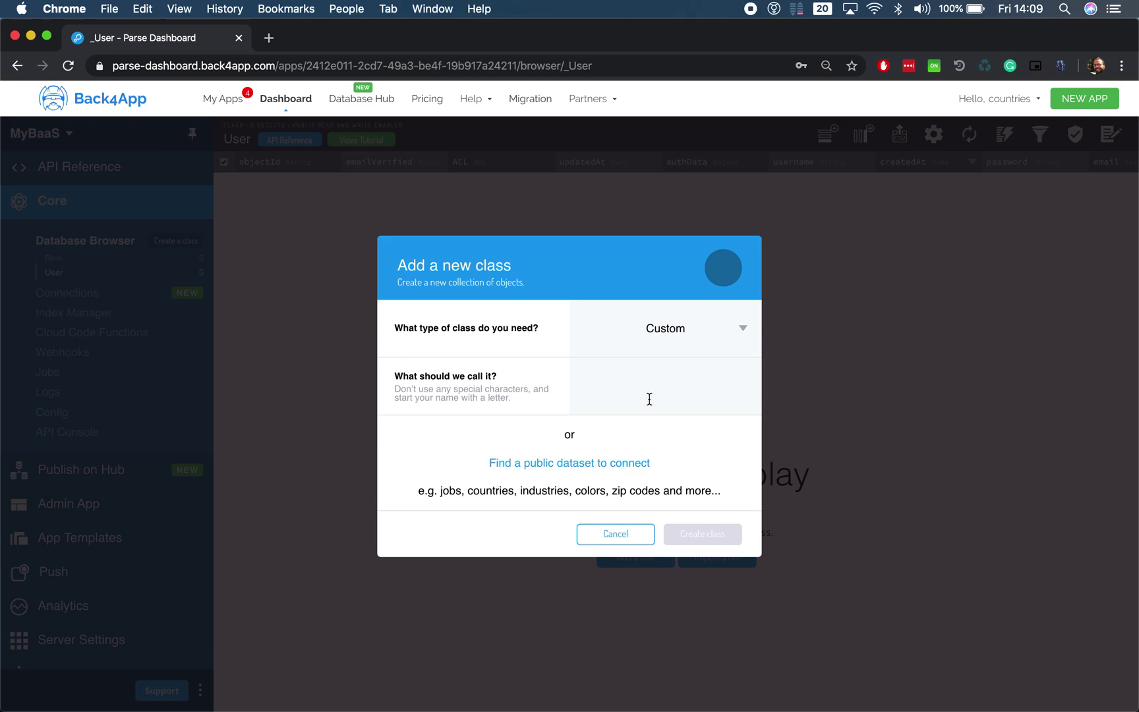
text(Employee)
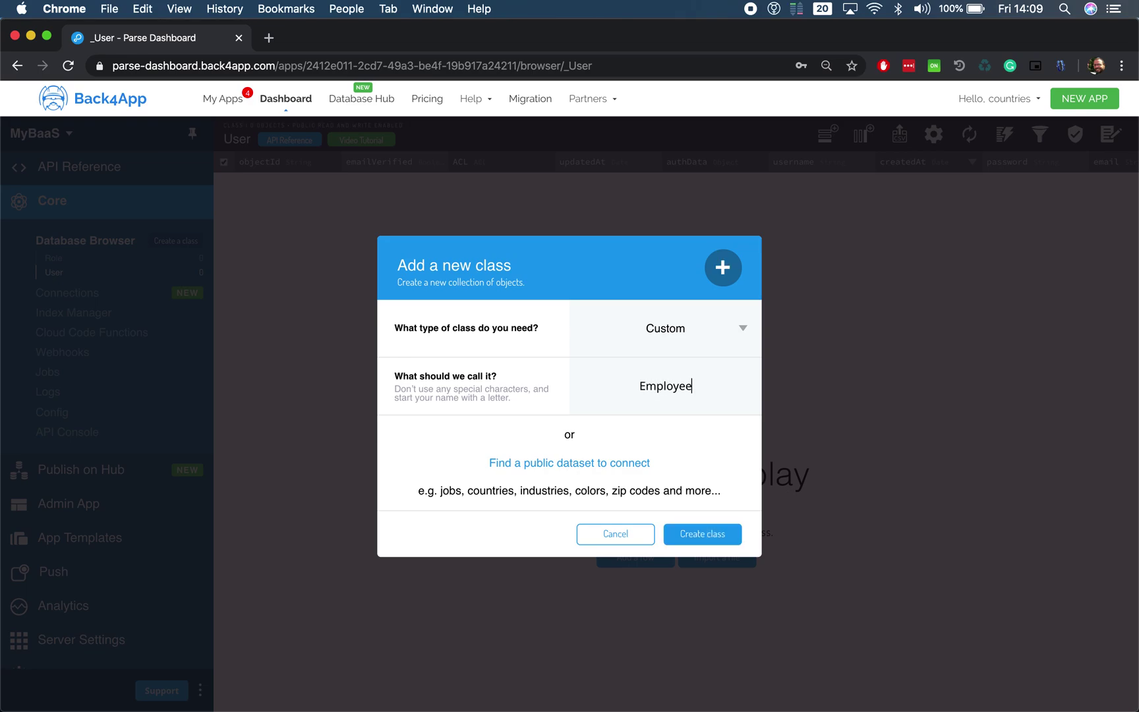
click(705, 534)
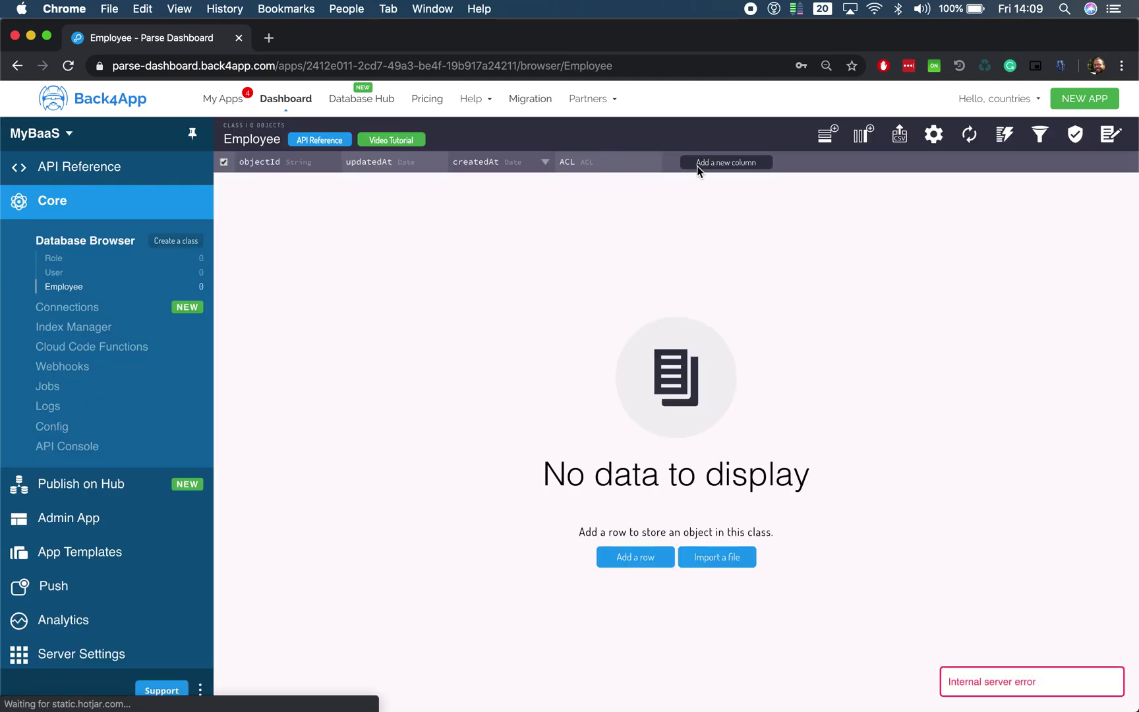
Step: Add a String column 'name' and a Number column 'salary' to the Employee class
click(698, 166)
click(673, 373)
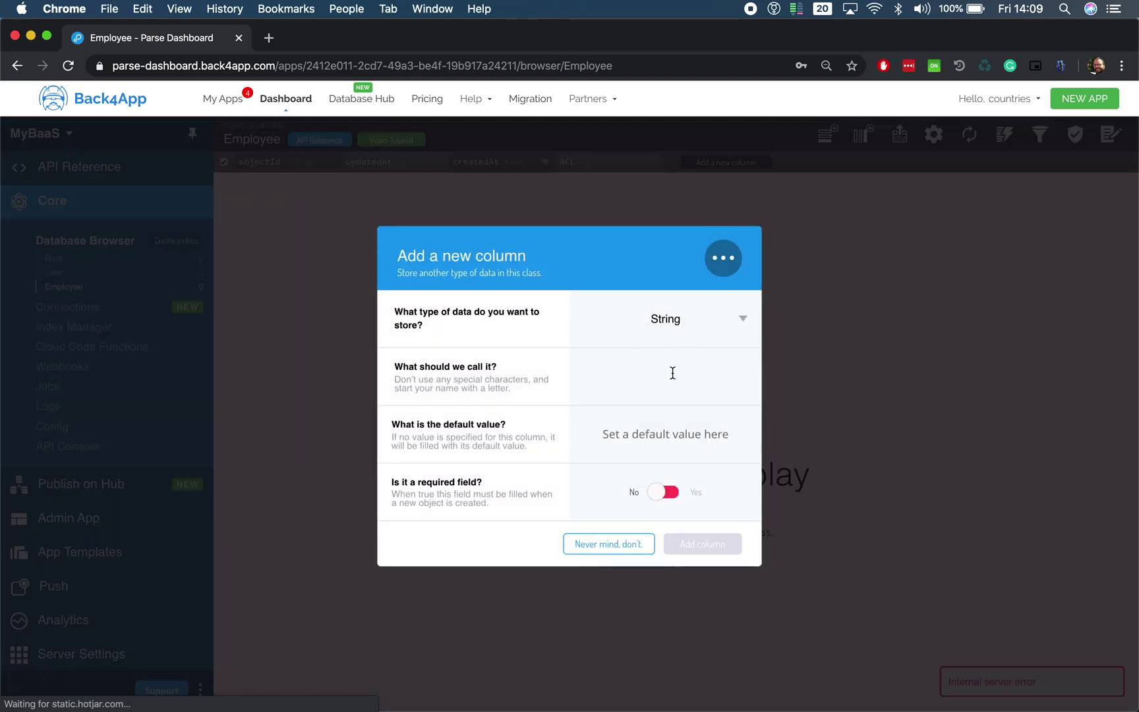
text(name)
click(702, 544)
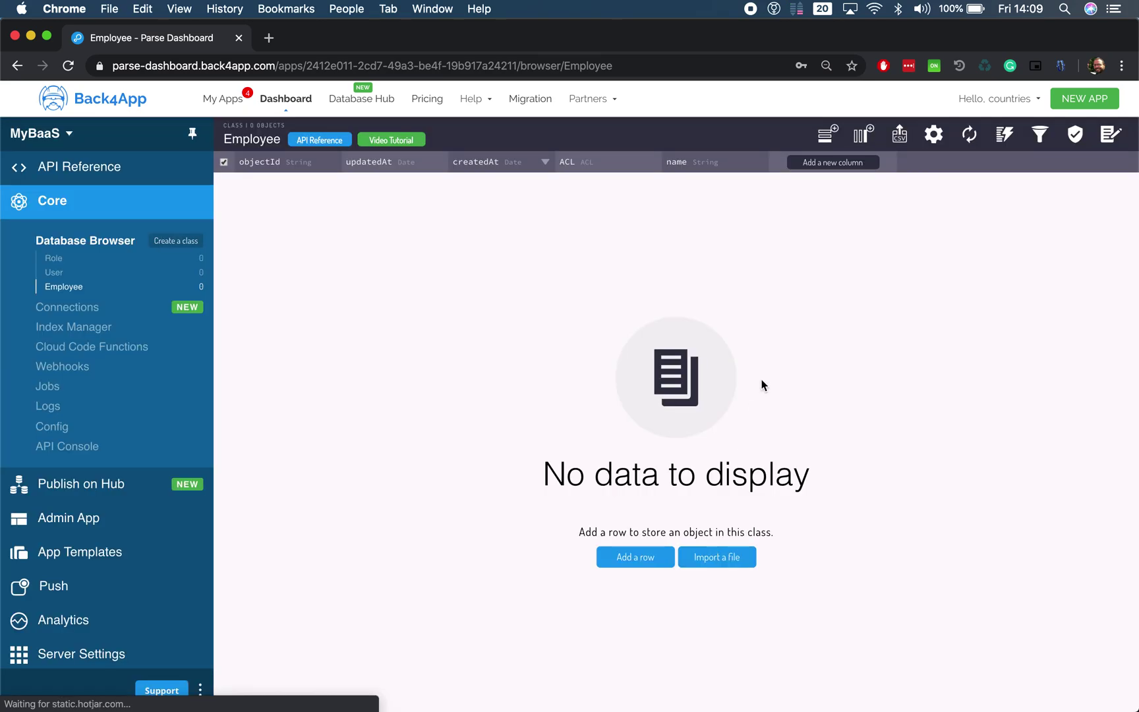
click(840, 162)
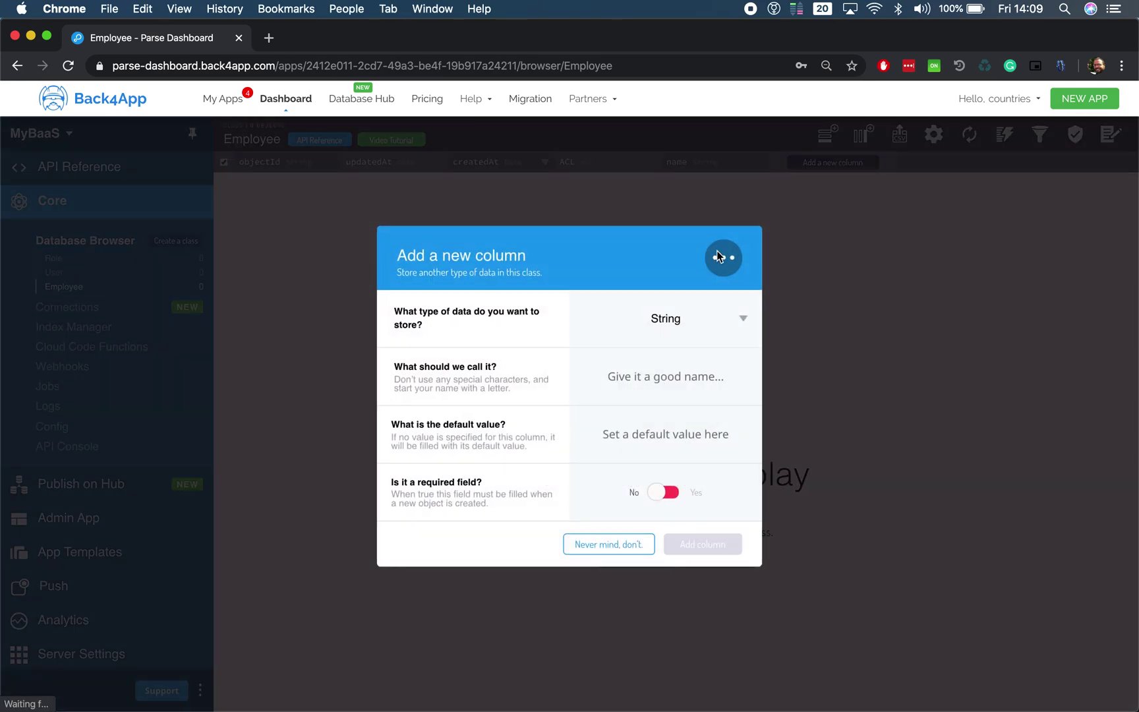
click(703, 319)
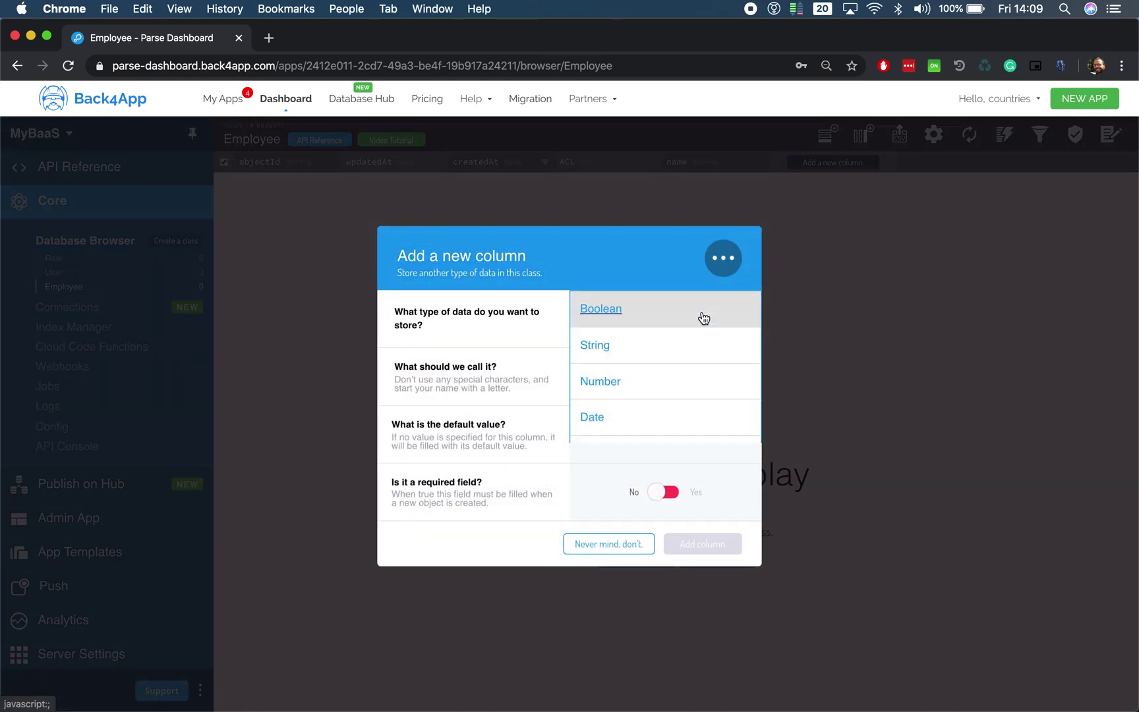
click(664, 382)
text(salary)
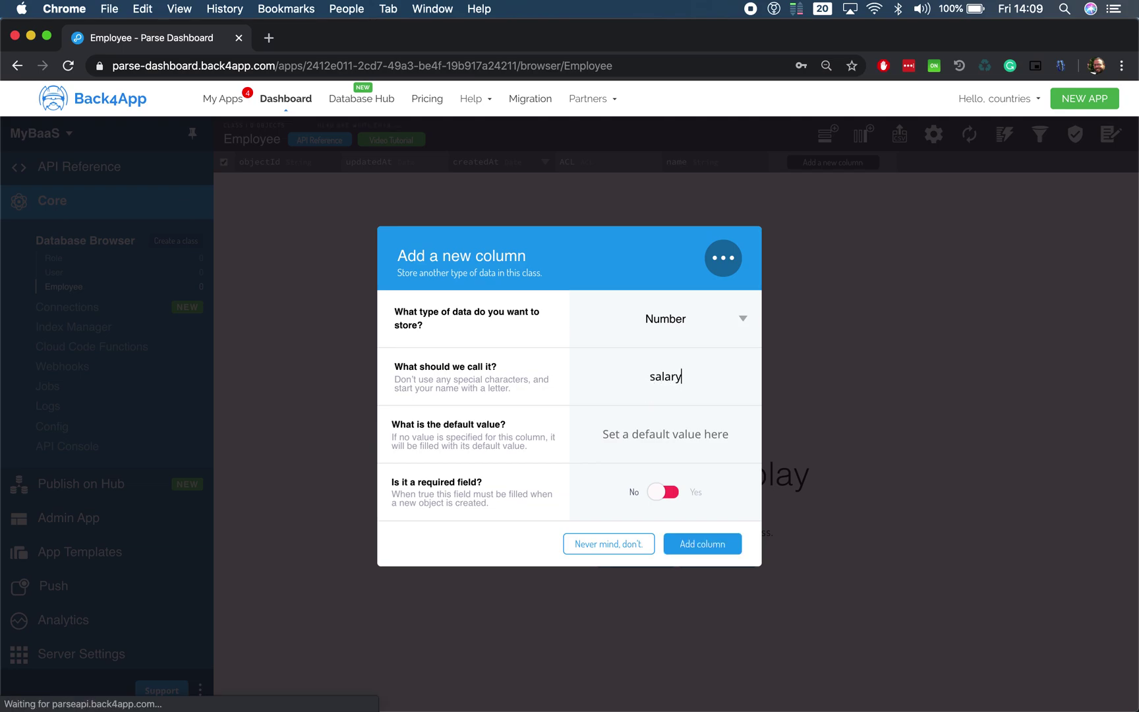
click(711, 539)
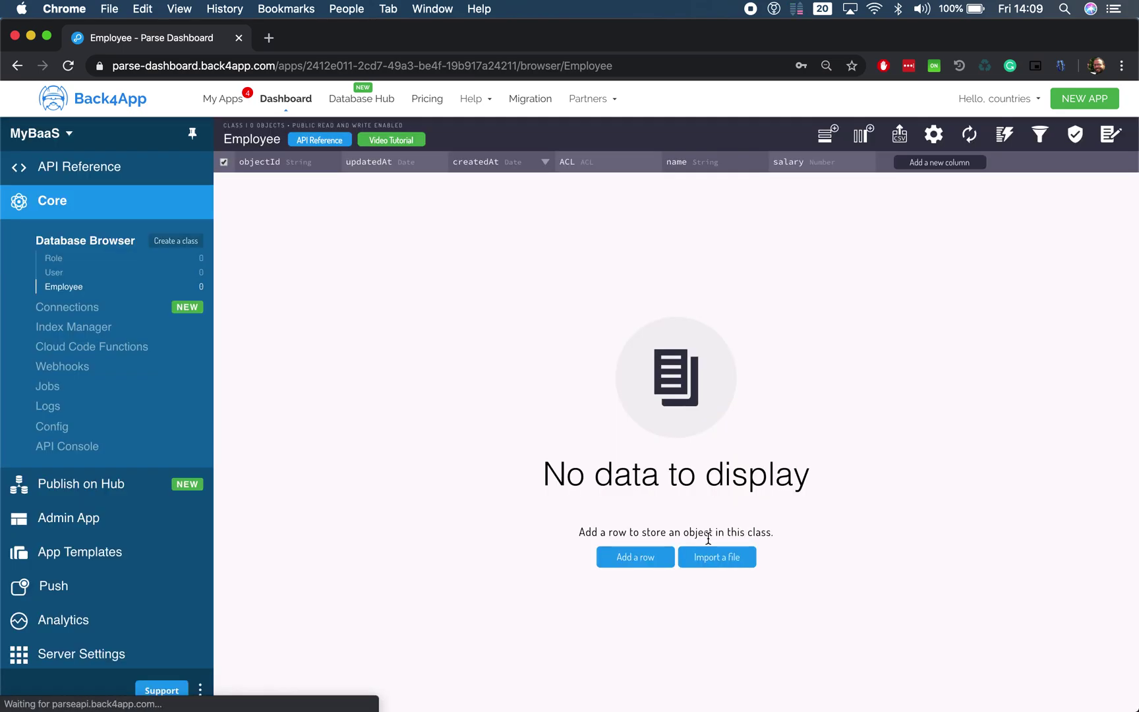
Step: Add an Employee row with name Alex and salary 1000
click(655, 565)
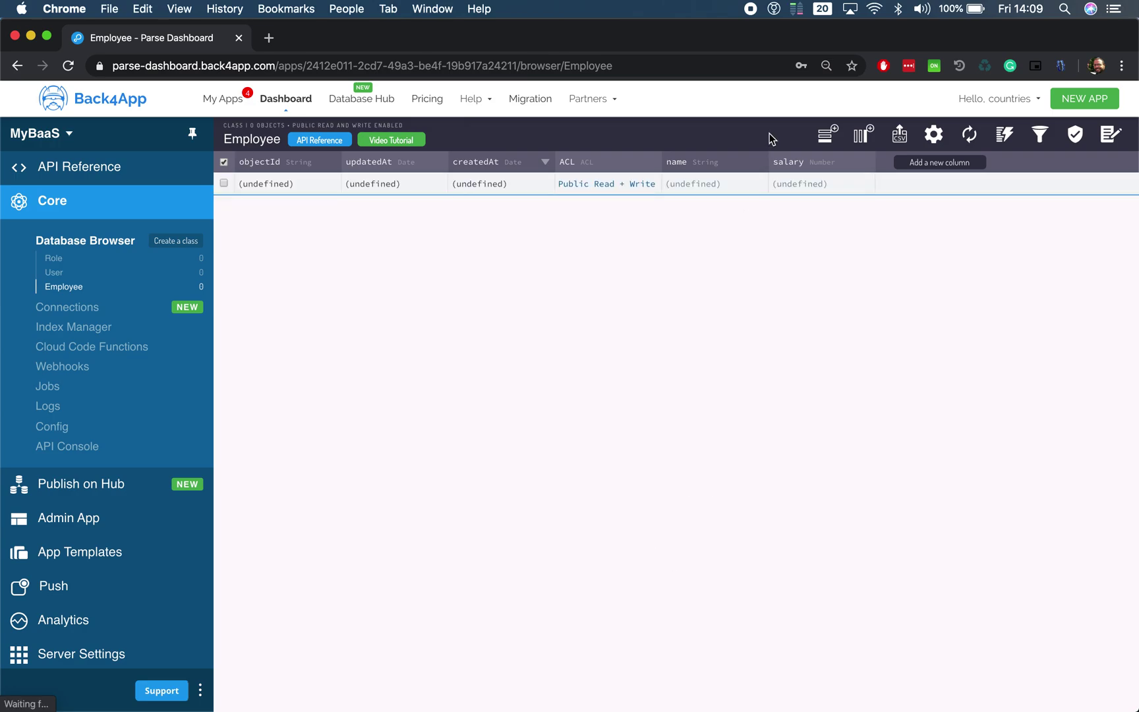
click(710, 185)
double_click(709, 184)
text(John)
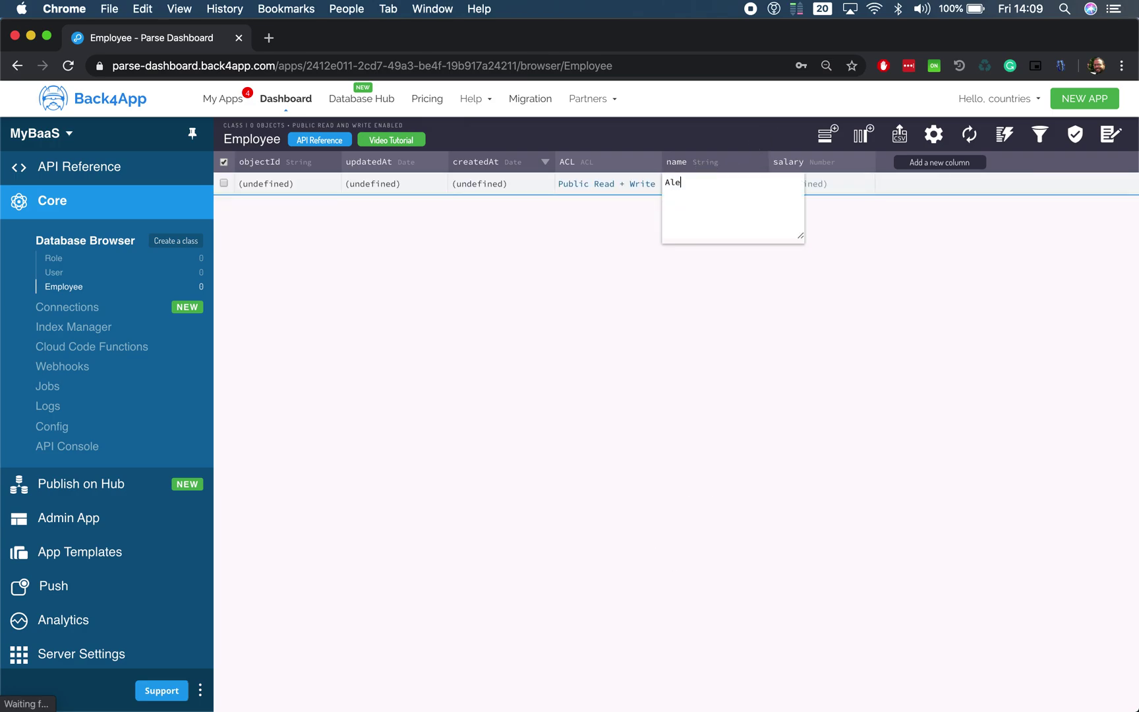
key(Return)
double_click(812, 185)
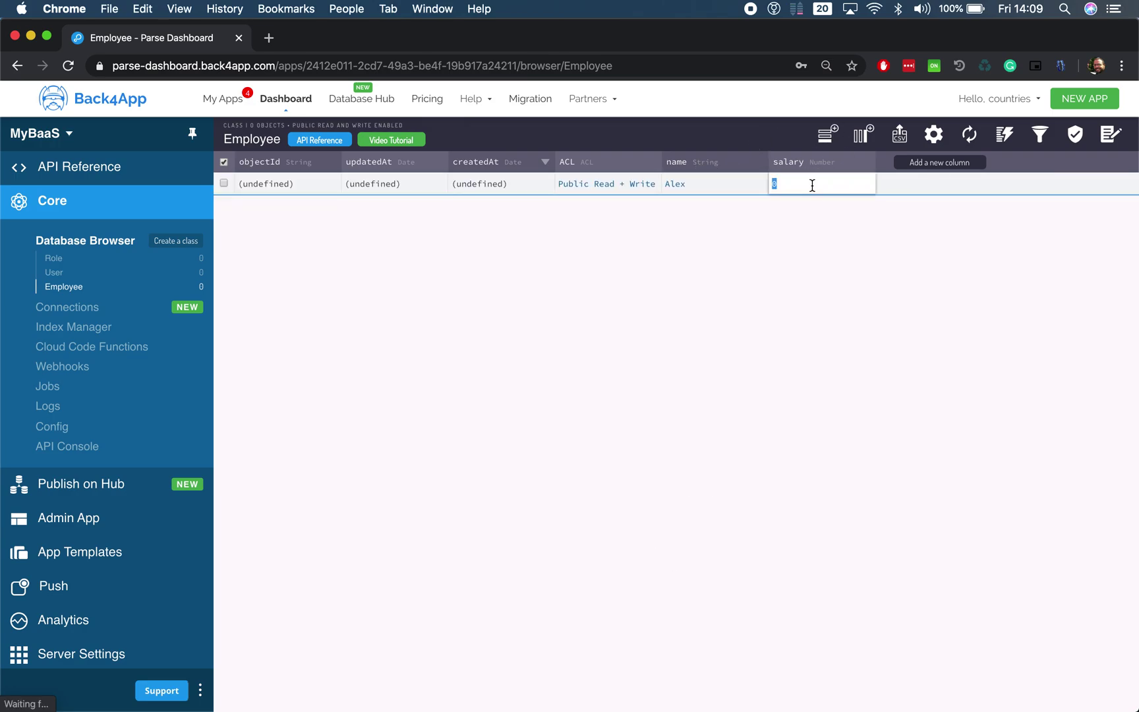
text(1000)
key(Return)
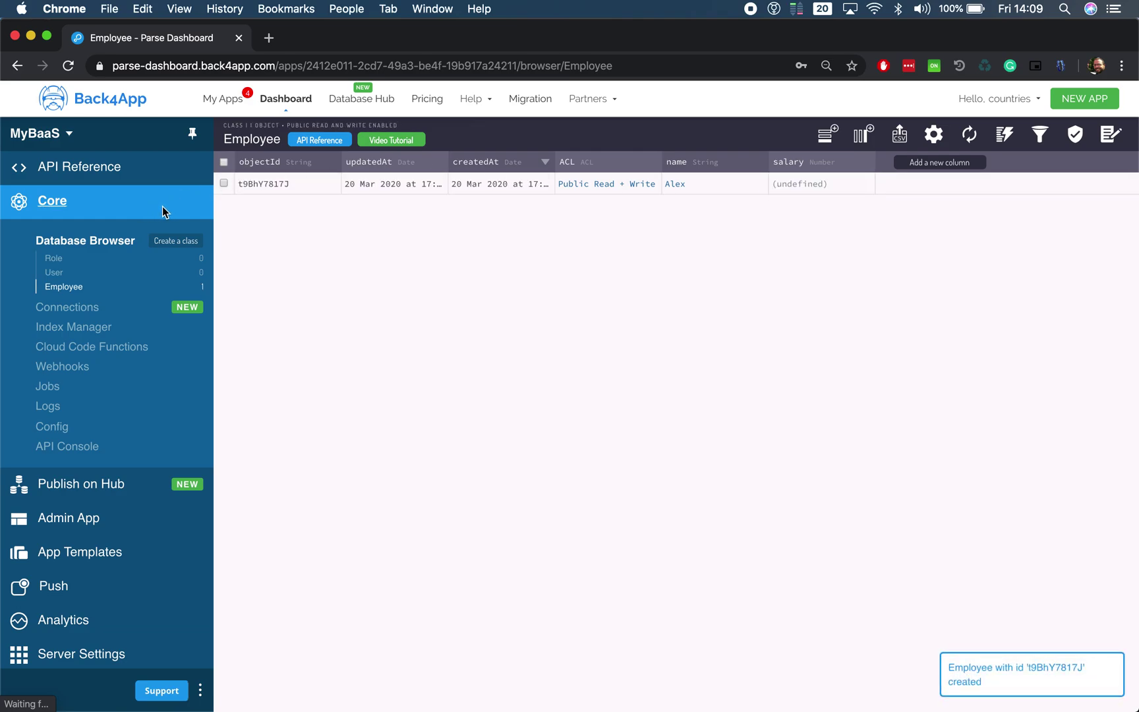
Step: Add a second row for Alysson with salary 2000, then go to the REST API Console
click(828, 133)
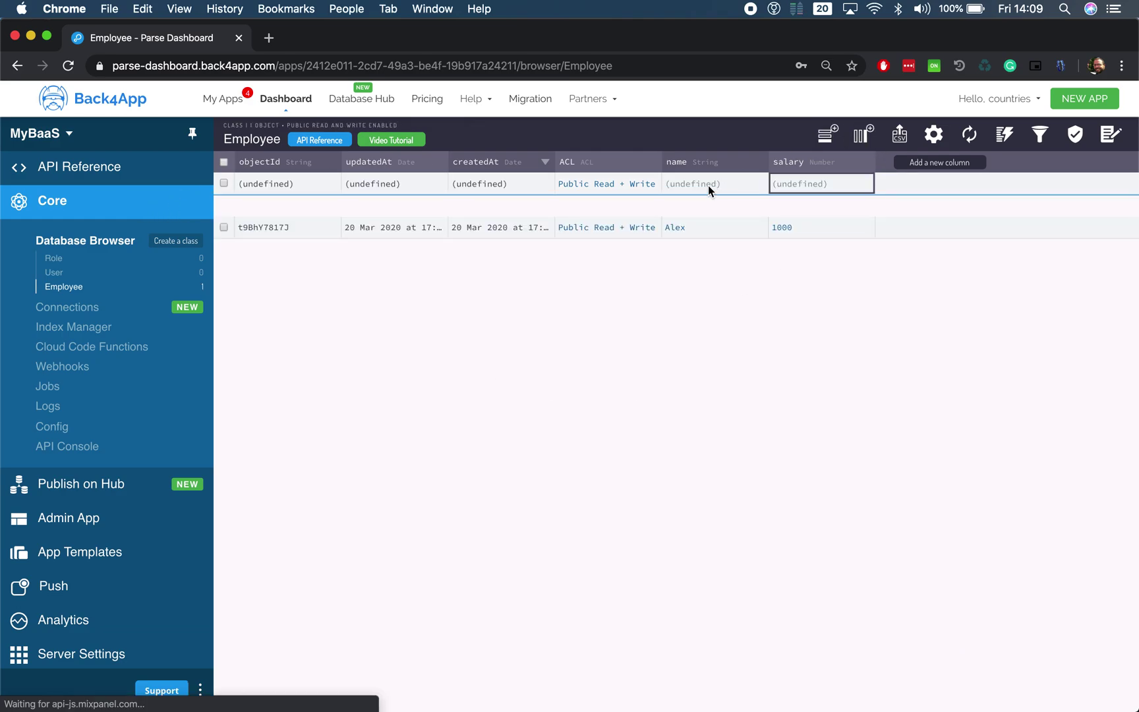
double_click(706, 186)
text(Alex)
key(Return)
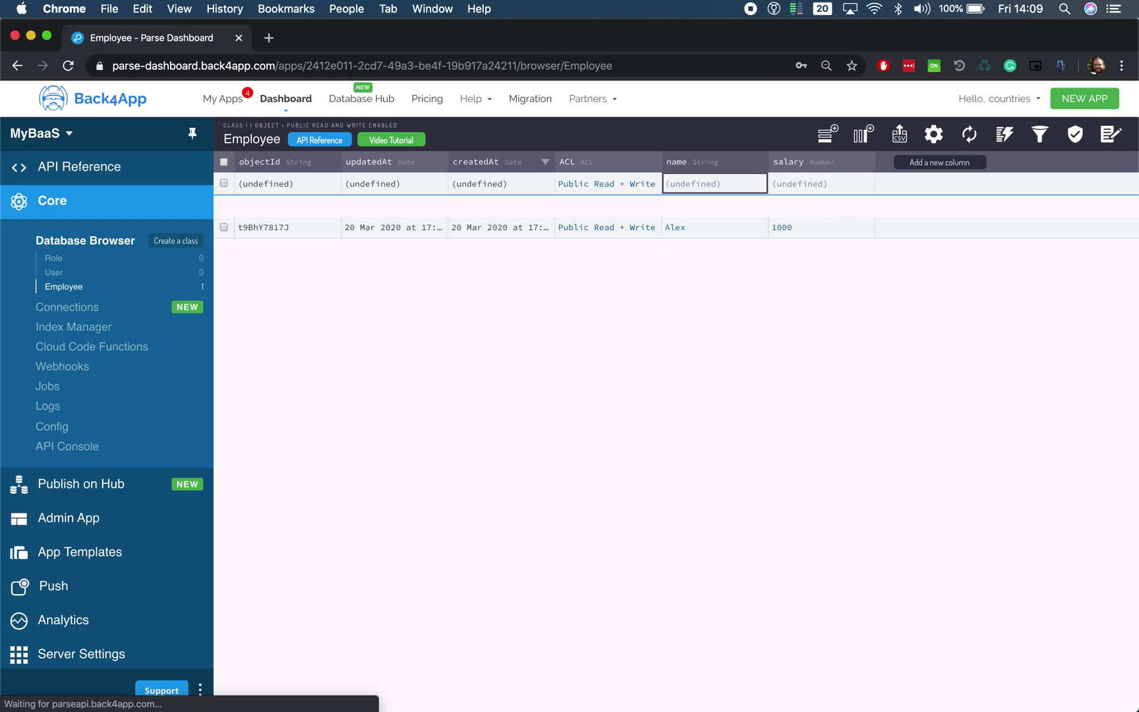
double_click(824, 184)
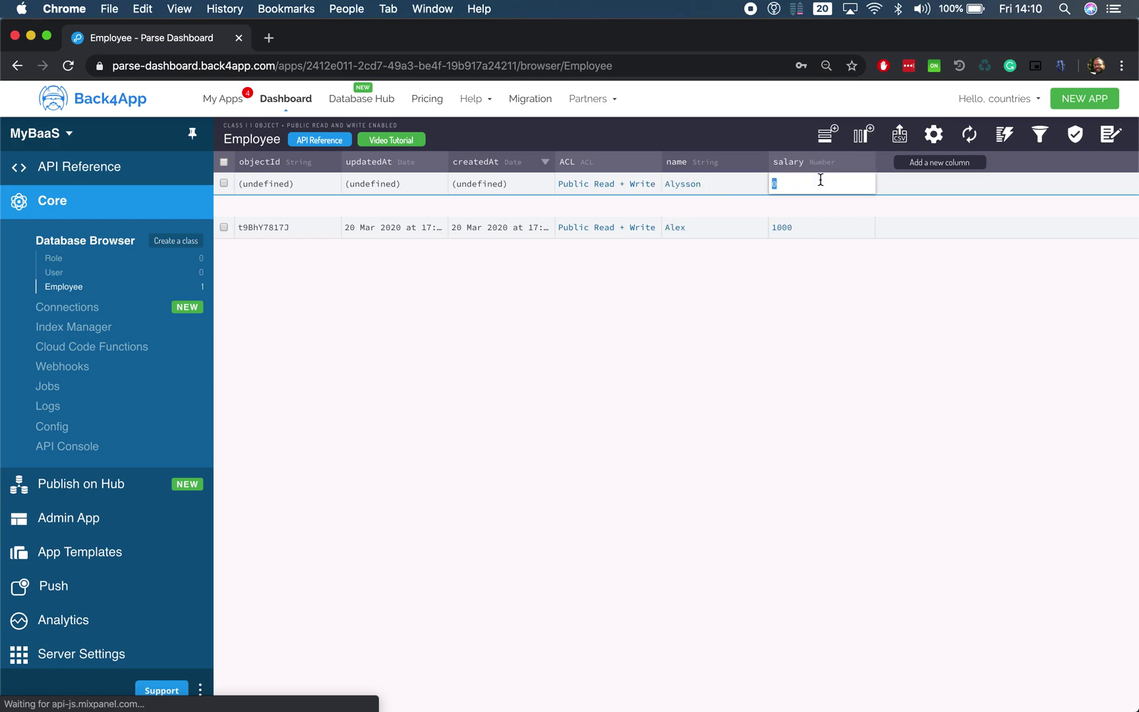
text(2000)
key(Return)
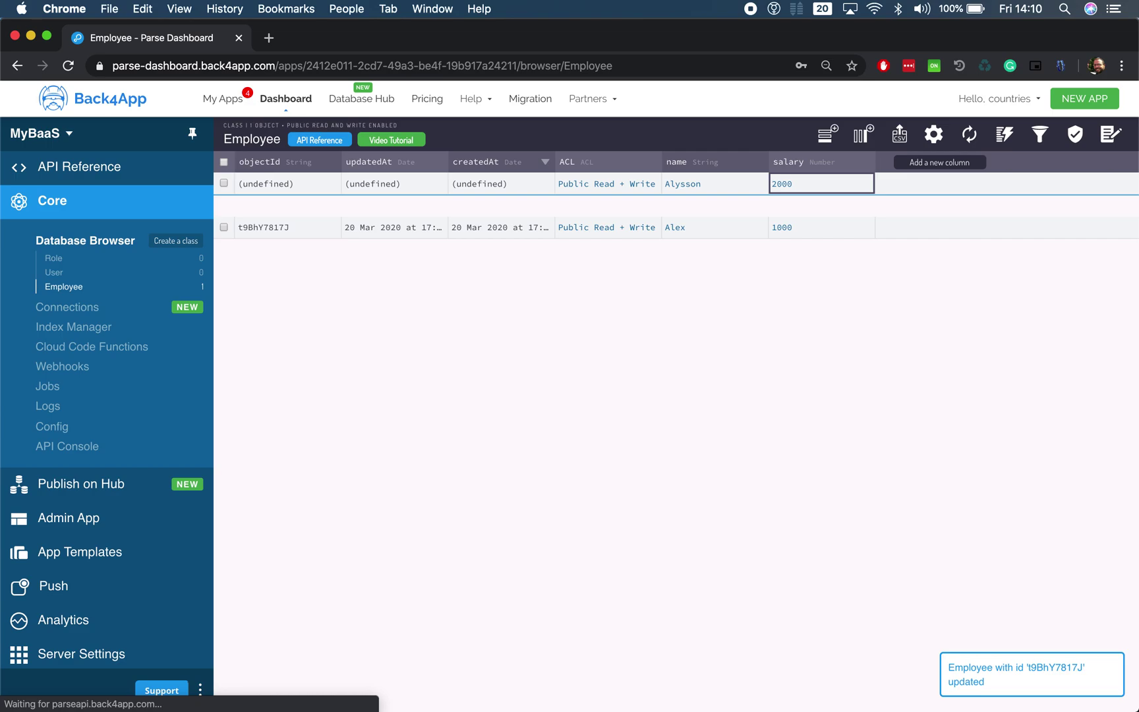
click(93, 446)
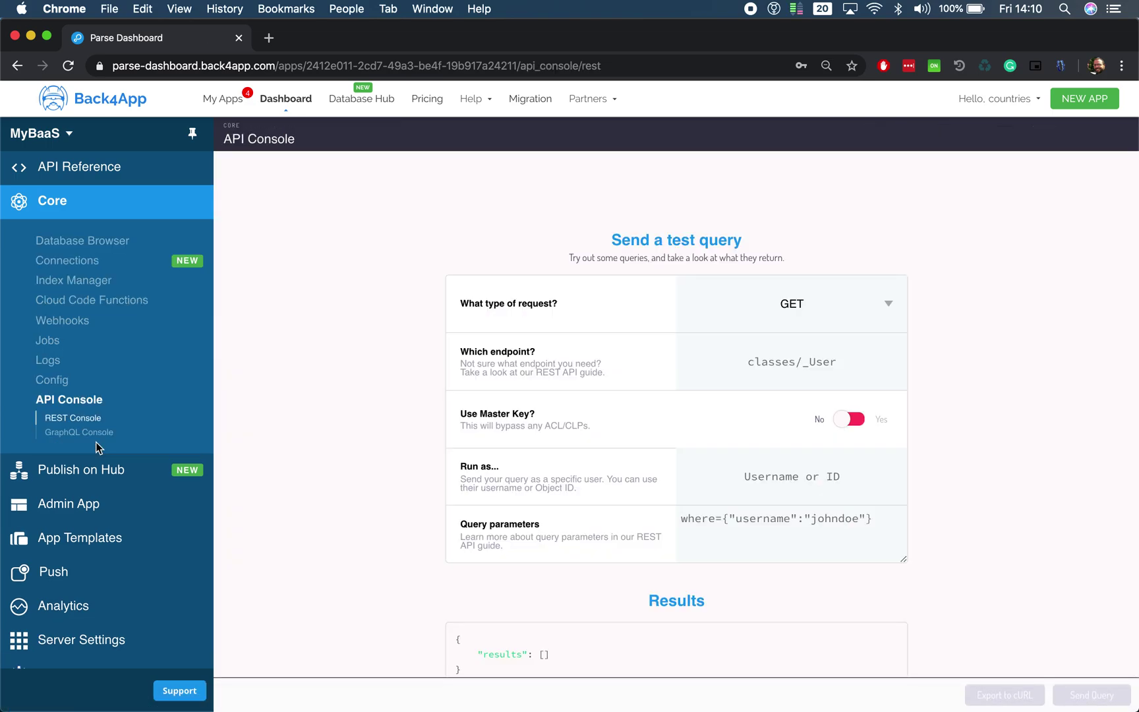